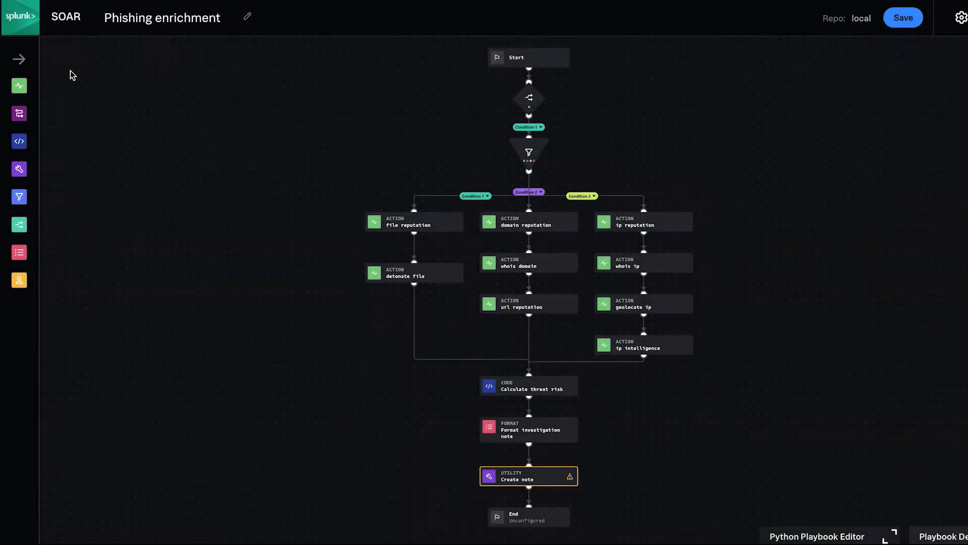
pyautogui.click(20, 60)
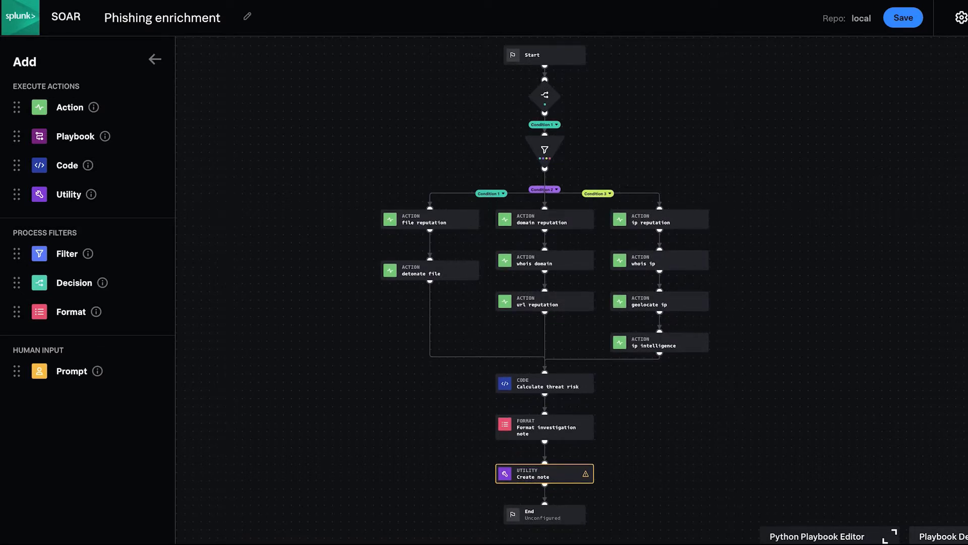
pyautogui.scroll(5, 504, 211)
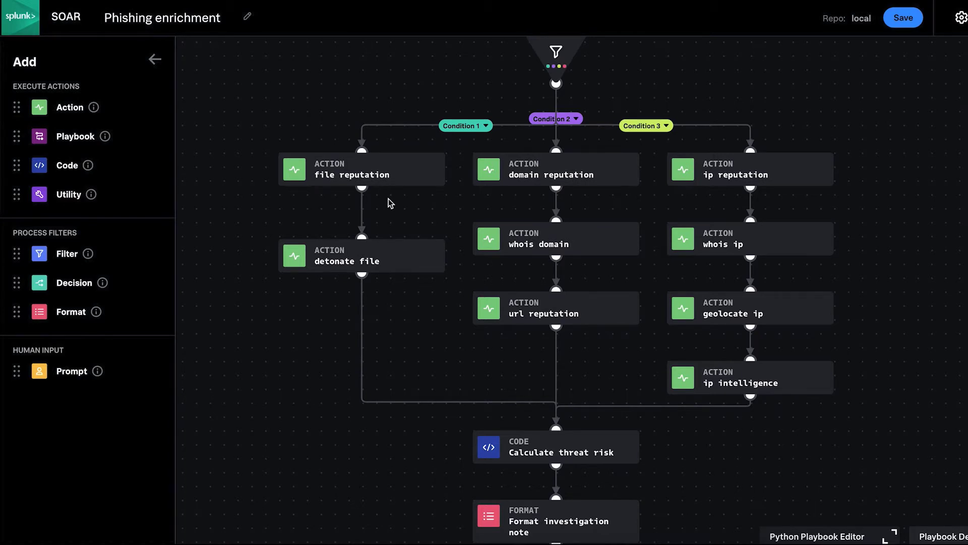
pyautogui.click(384, 263)
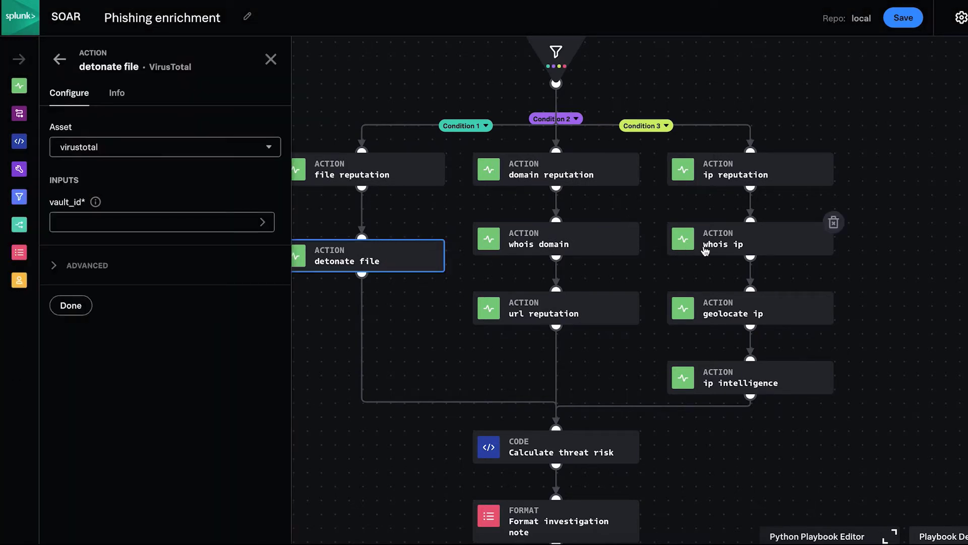
pyautogui.click(742, 309)
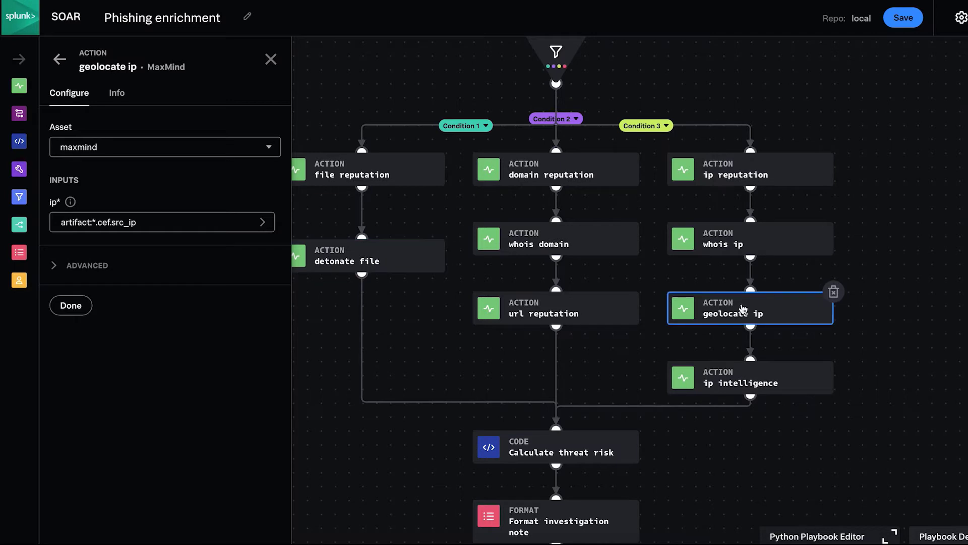
pyautogui.click(372, 183)
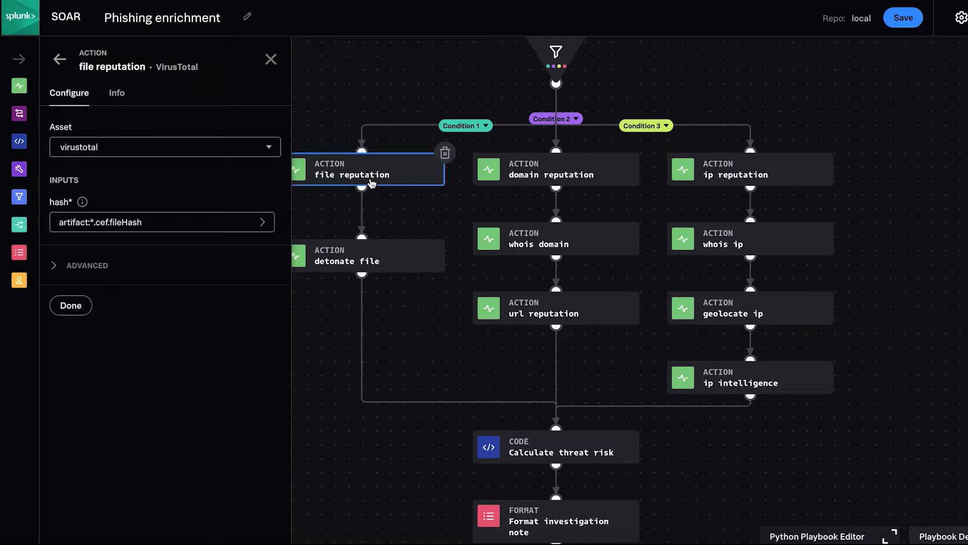
pyautogui.click(271, 60)
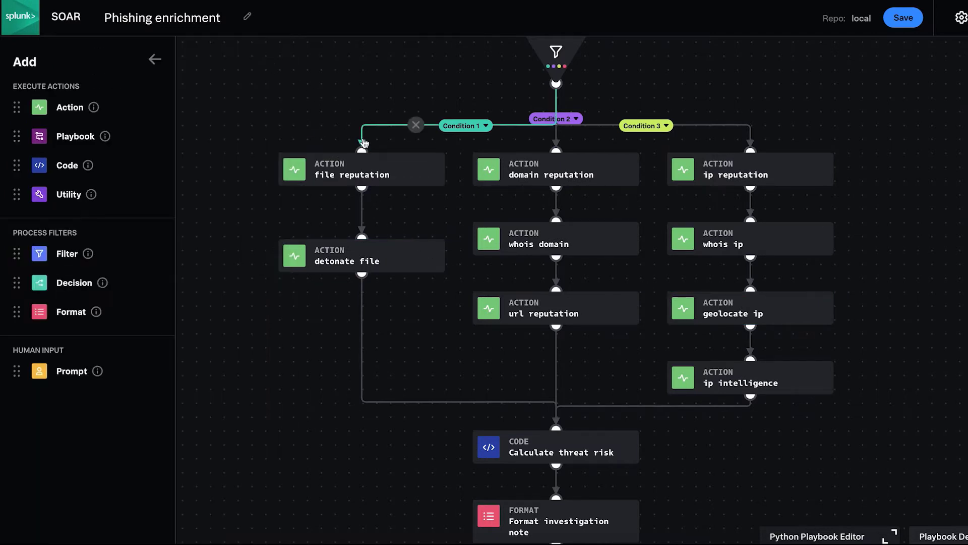
pyautogui.moveTo(378, 90); pyautogui.dragTo(373, 226)
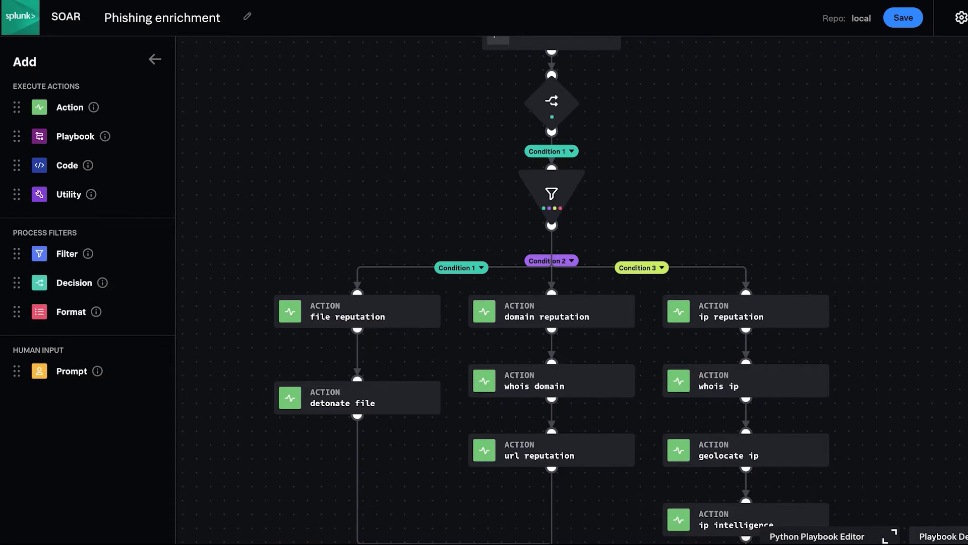
# Scroll up the page while starting a new Untitled playbook to reach the playbook type choice.
pyautogui.scroll(2, 551, 290)
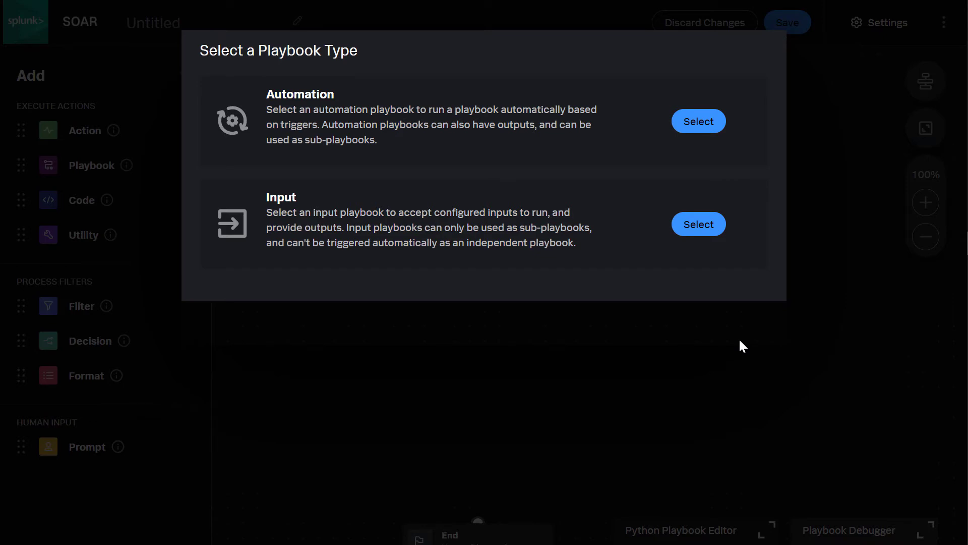
# Make it an Input playbook taking an input variable 'urls' of data type url.
pyautogui.click(706, 234)
pyautogui.click(180, 189)
pyautogui.write('urls')
pyautogui.click(125, 297)
pyautogui.write('url')
pyautogui.press('Return')
pyautogui.press('Escape')
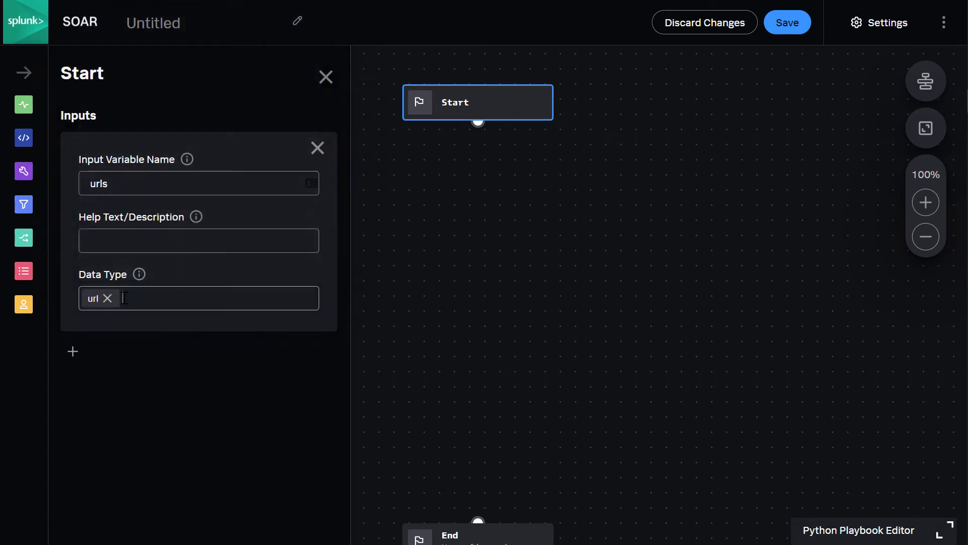
# Add an action block after Start using VirusTotal's url reputation action.
pyautogui.moveTo(24, 104); pyautogui.dragTo(475, 233)
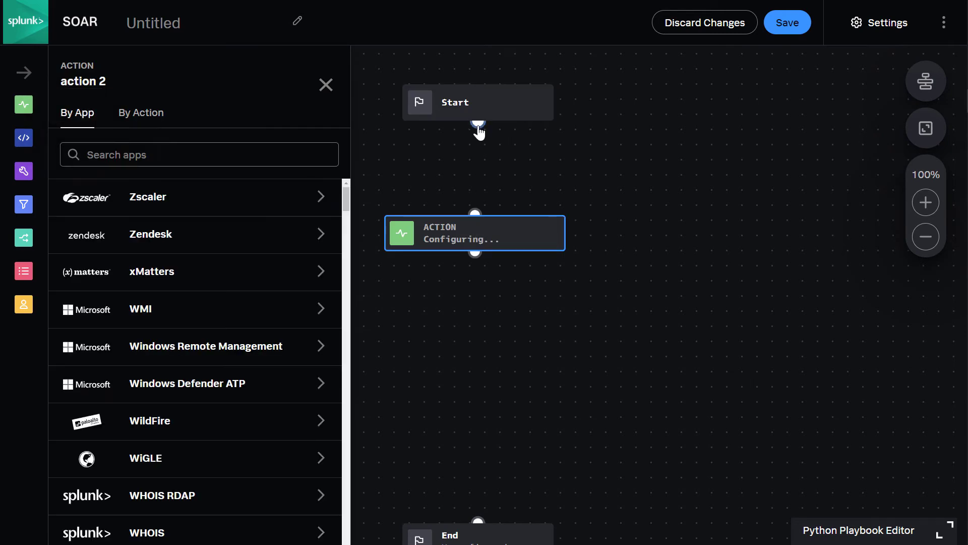
pyautogui.moveTo(478, 122); pyautogui.dragTo(476, 209)
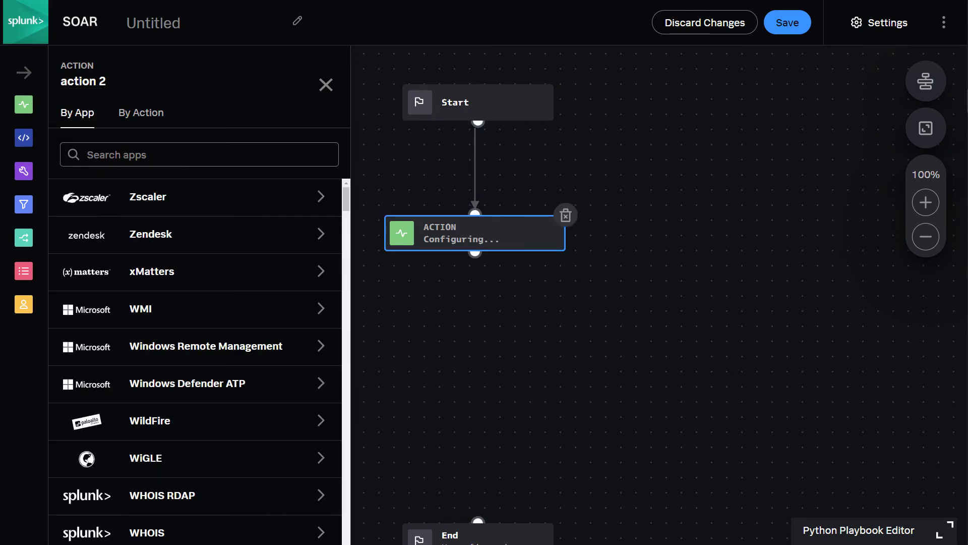
pyautogui.click(152, 115)
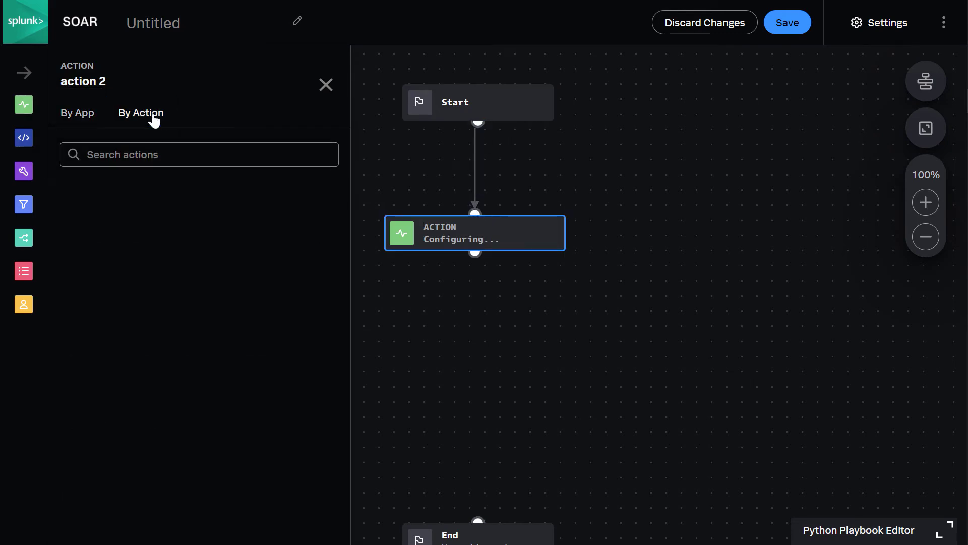
pyautogui.click(142, 156)
pyautogui.write('url')
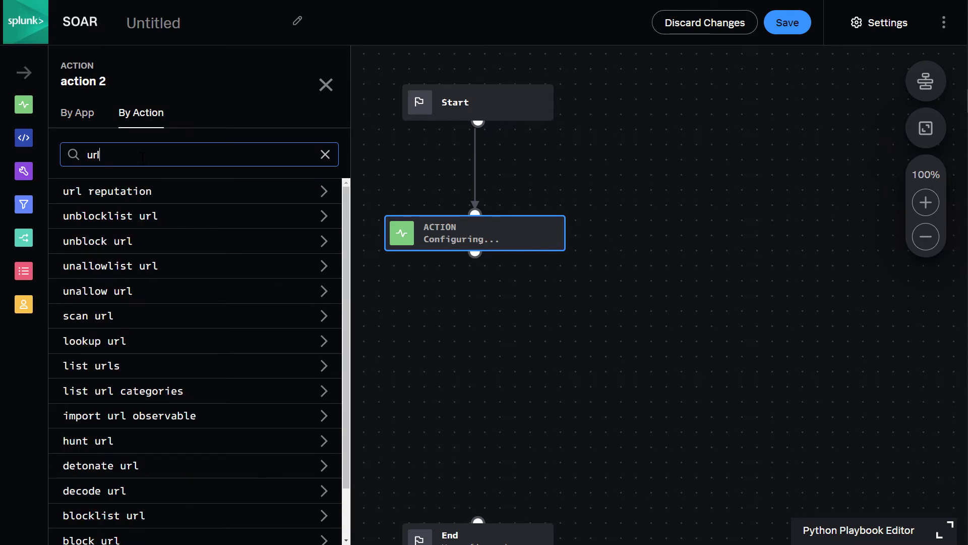
pyautogui.click(142, 194)
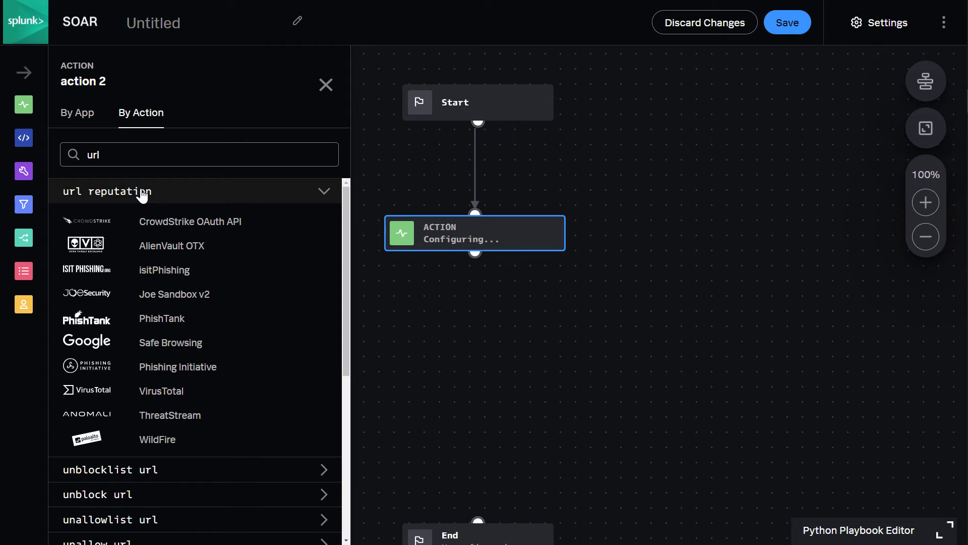
pyautogui.click(176, 400)
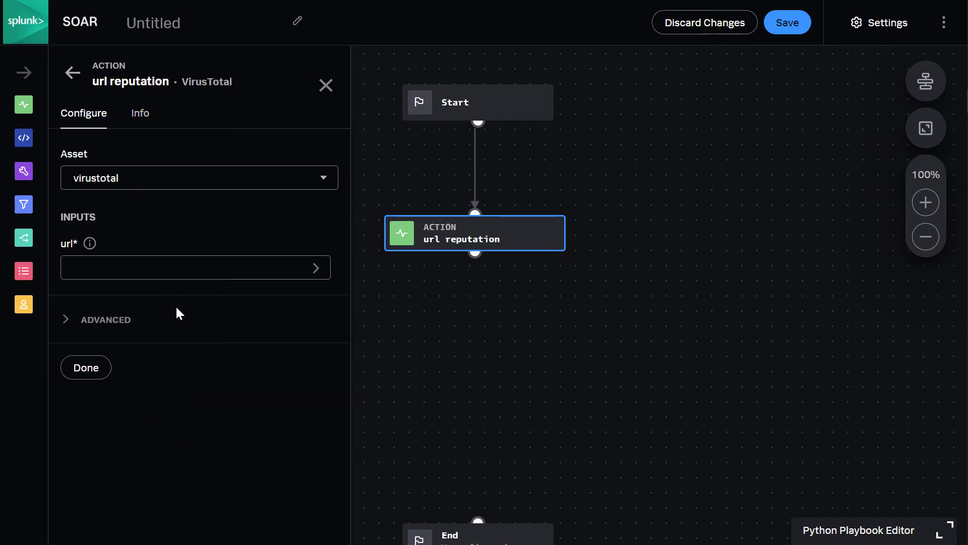
# Feed the action's url parameter from artifact:*.cef.requestURL.
pyautogui.click(180, 268)
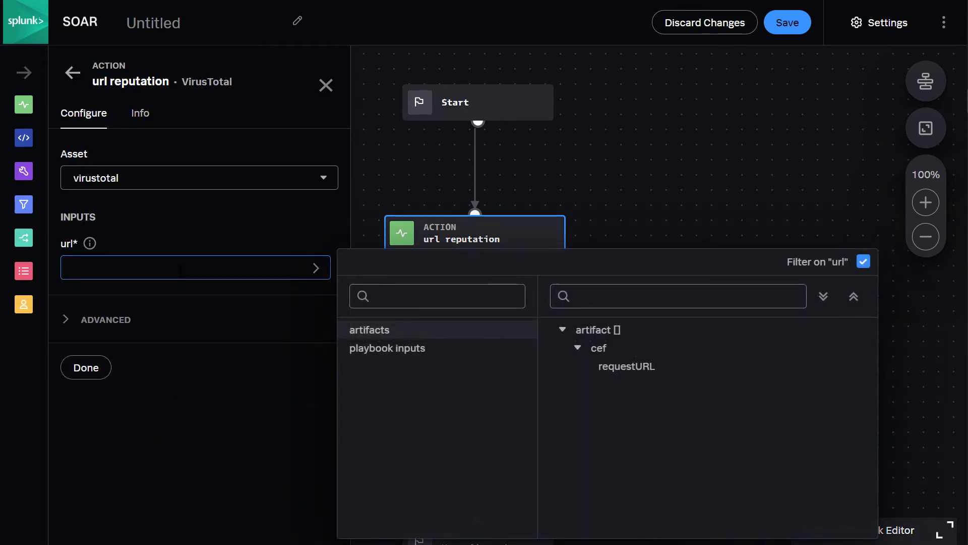
pyautogui.click(624, 368)
pyautogui.click(450, 242)
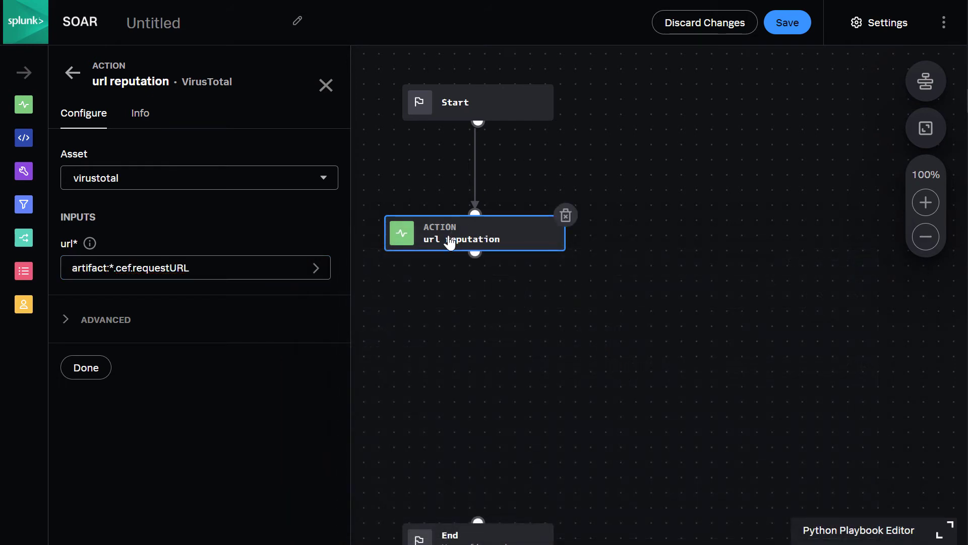
# Rename the action to 'Virus Total URL Reputation Check'.
pyautogui.click(140, 114)
pyautogui.click(127, 169)
pyautogui.write('Virus')
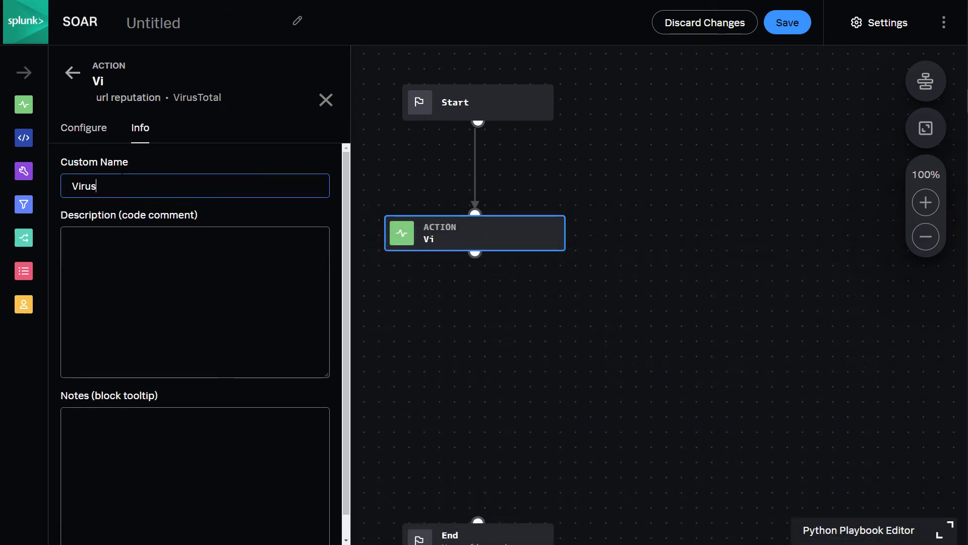
pyautogui.write(' Total URL Reputation Check')
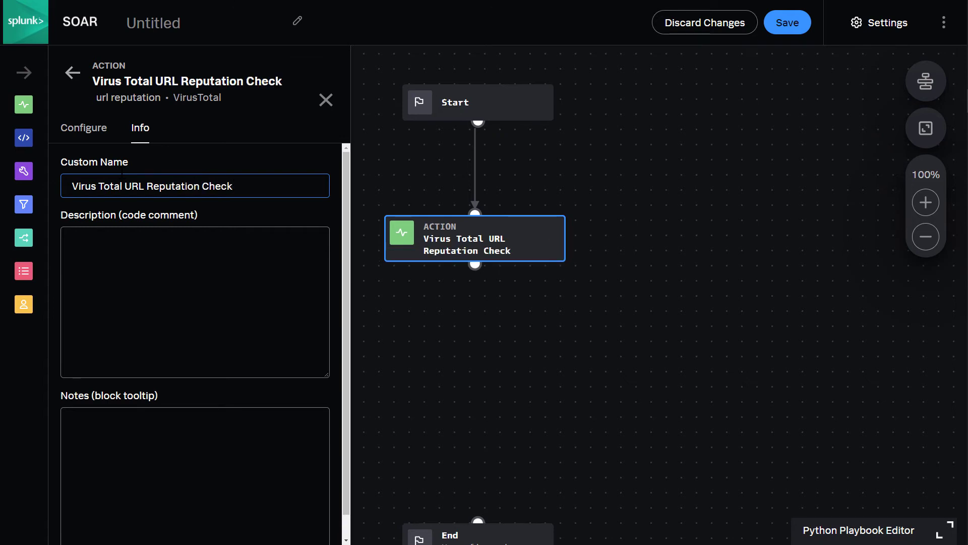
pyautogui.press('Return')
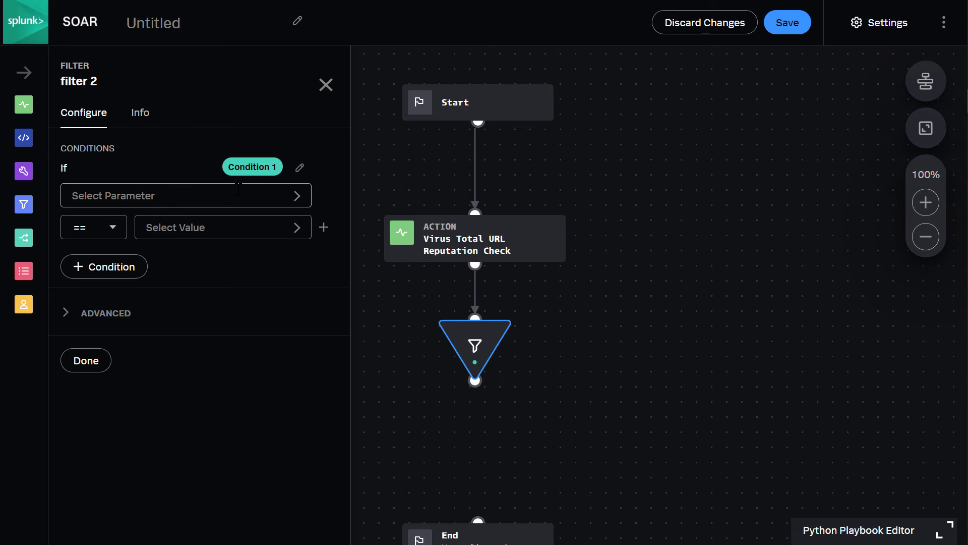
# Set filter condition 1 to reputation positives >= 3, labelled 'bad urls'.
pyautogui.click(238, 191)
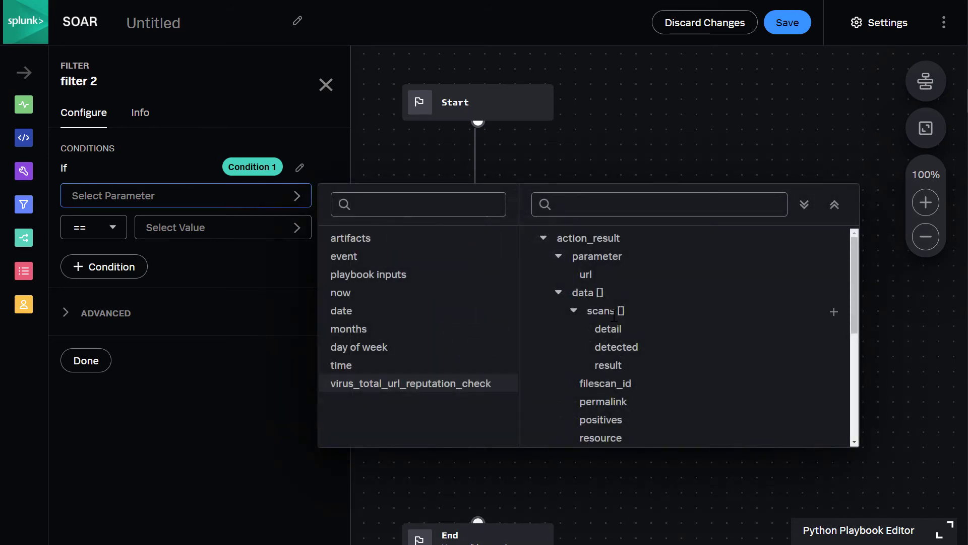
pyautogui.click(616, 424)
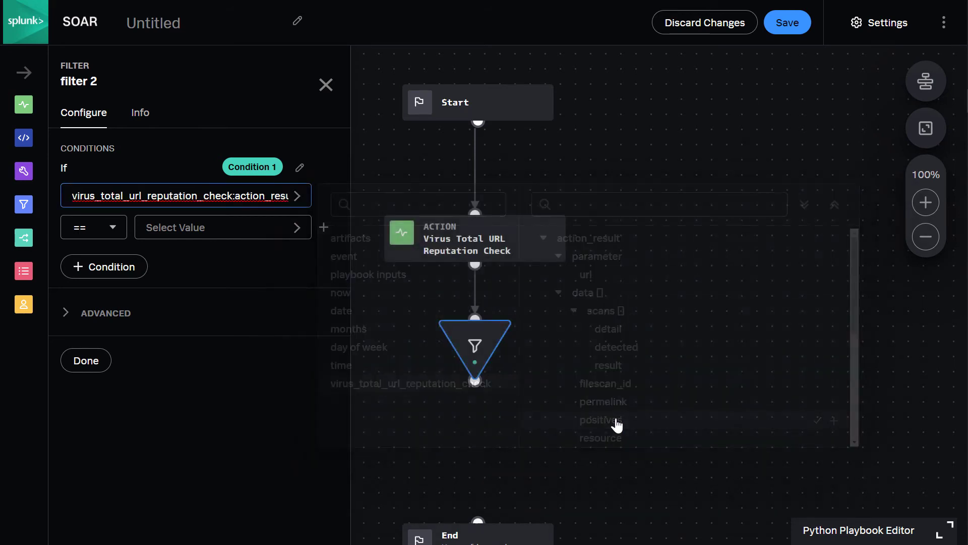
pyautogui.click(115, 233)
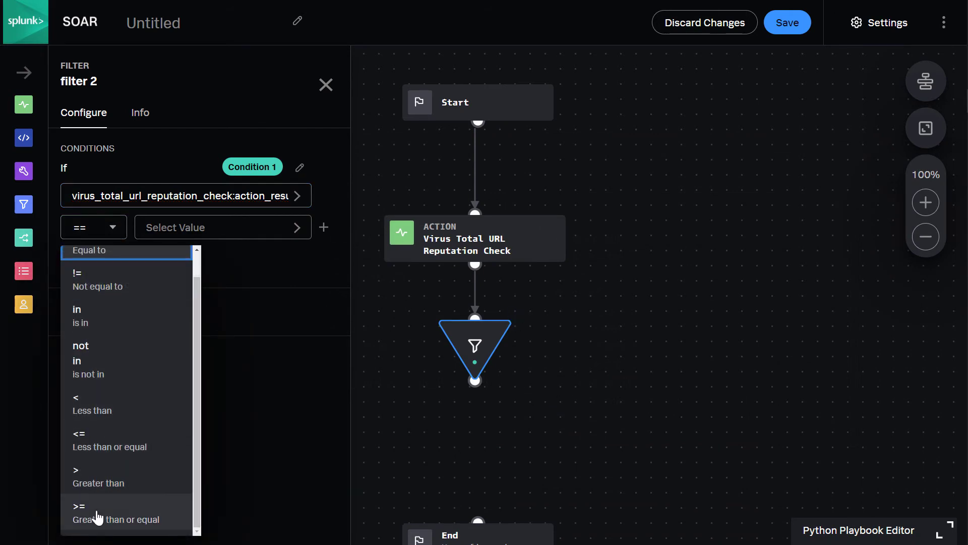
pyautogui.click(96, 518)
pyautogui.click(173, 225)
pyautogui.write('3')
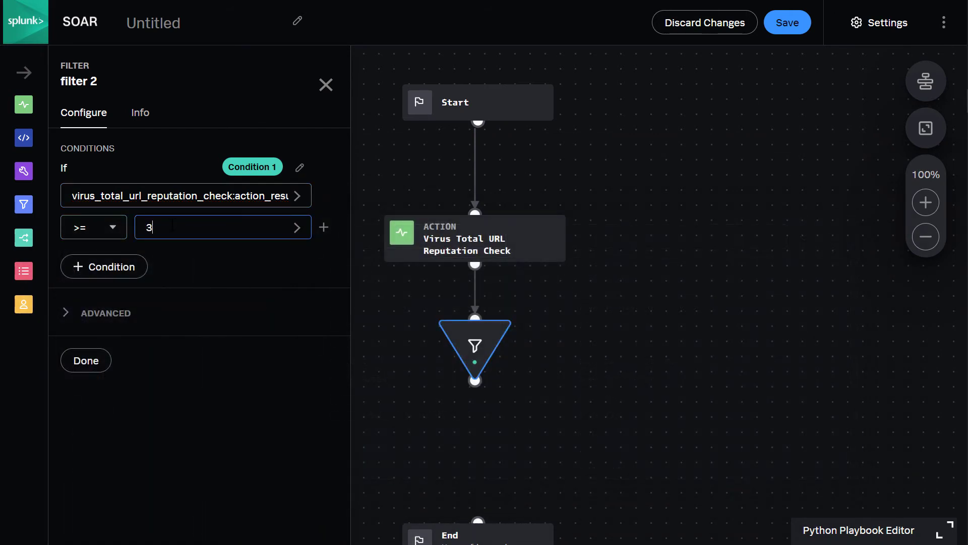
pyautogui.click(299, 169)
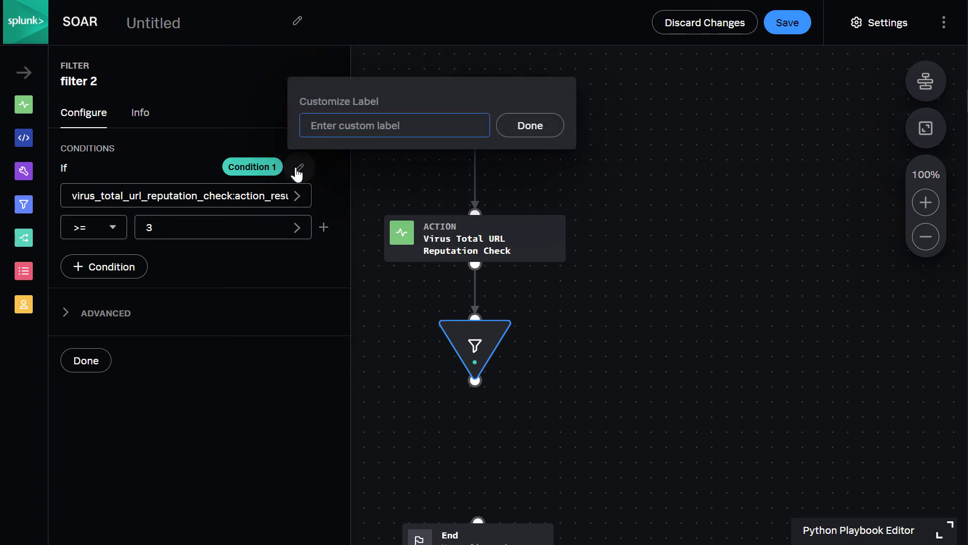
pyautogui.write('bad urls')
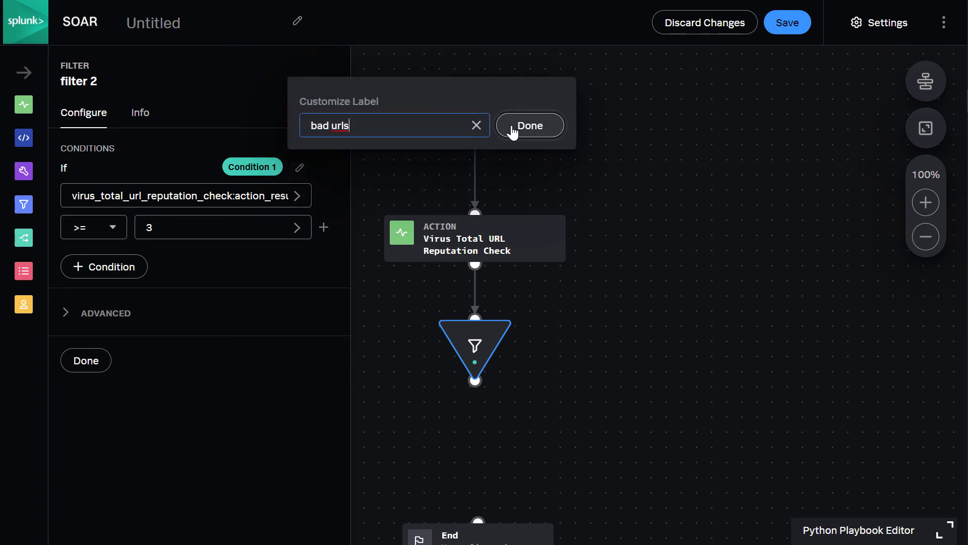
pyautogui.click(513, 132)
# Add condition 2 for reputation positives < 3, labelled 'unknown urls'.
pyautogui.click(116, 268)
pyautogui.click(121, 285)
pyautogui.click(406, 476)
pyautogui.click(551, 510)
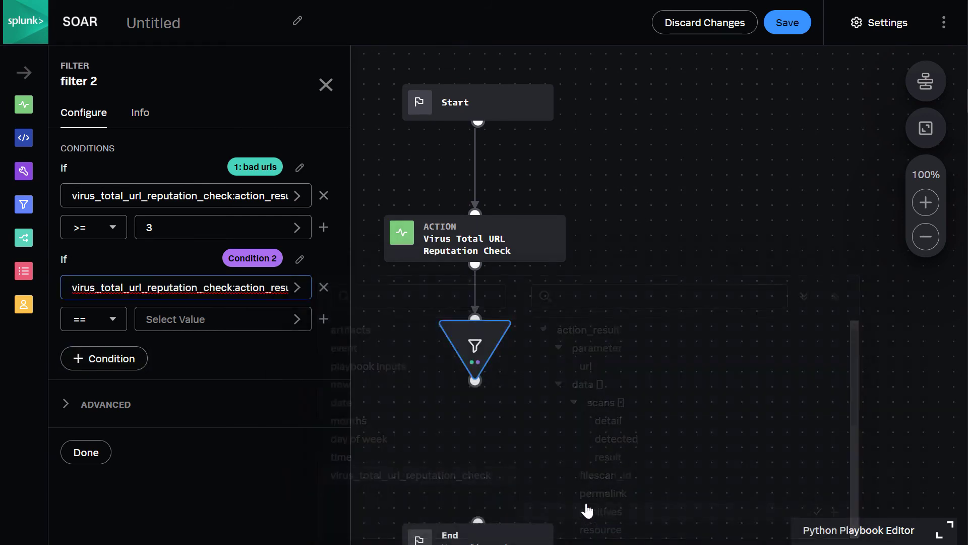
pyautogui.click(107, 322)
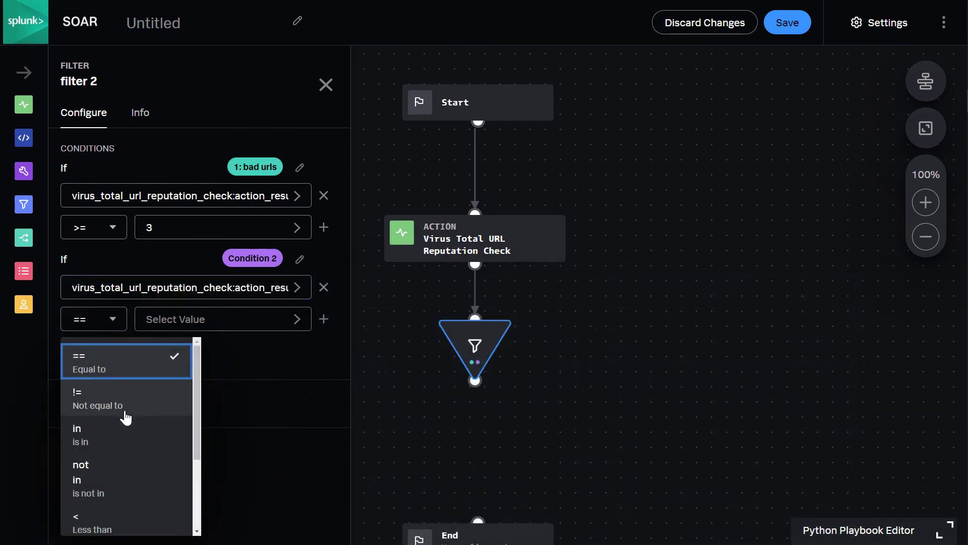
pyautogui.scroll(-1, 126, 418)
pyautogui.click(115, 474)
pyautogui.click(222, 318)
pyautogui.write('3')
pyautogui.press('Return')
pyautogui.click(300, 259)
pyautogui.write('unknow')
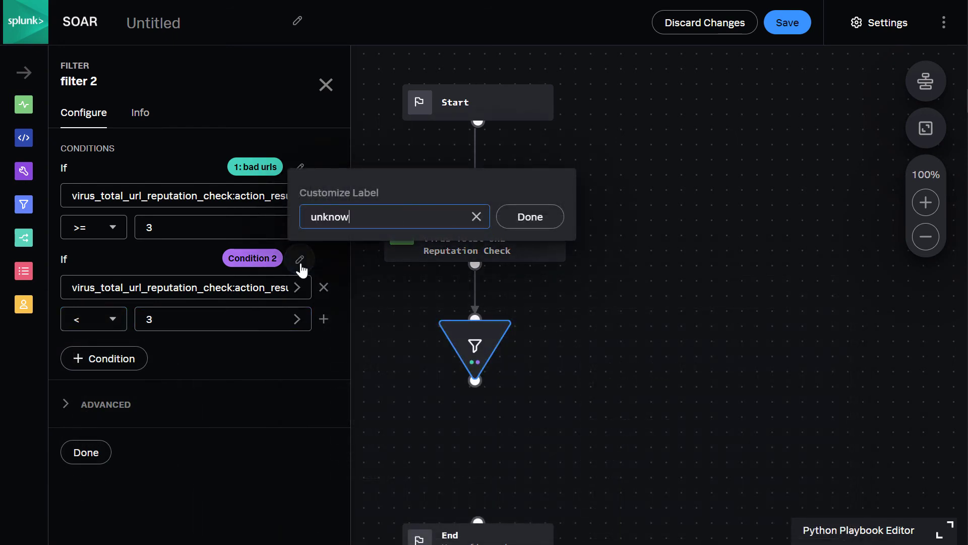
pyautogui.write('n urls')
pyautogui.click(521, 228)
# Branch an add comment utility block off the filter's bad urls output.
pyautogui.moveTo(475, 381); pyautogui.dragTo(474, 412)
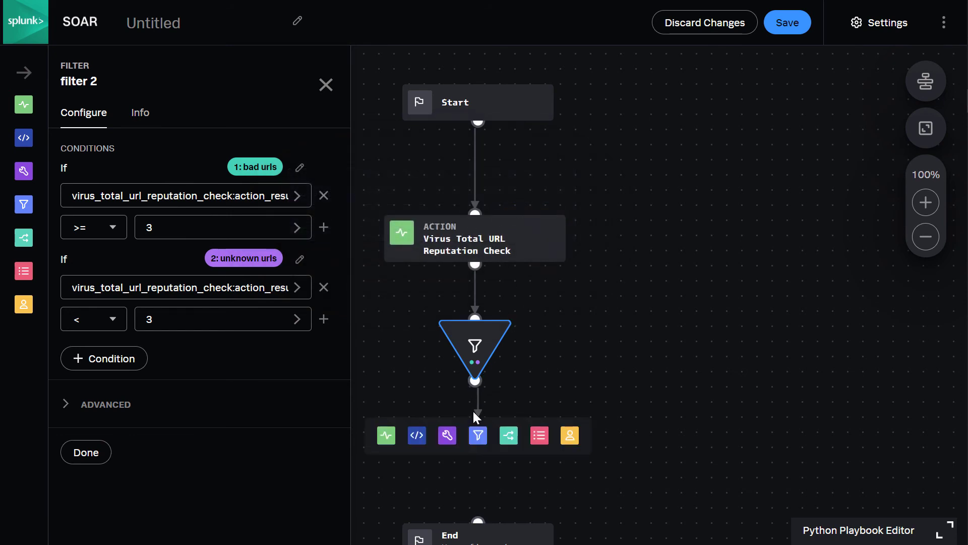
pyautogui.click(447, 434)
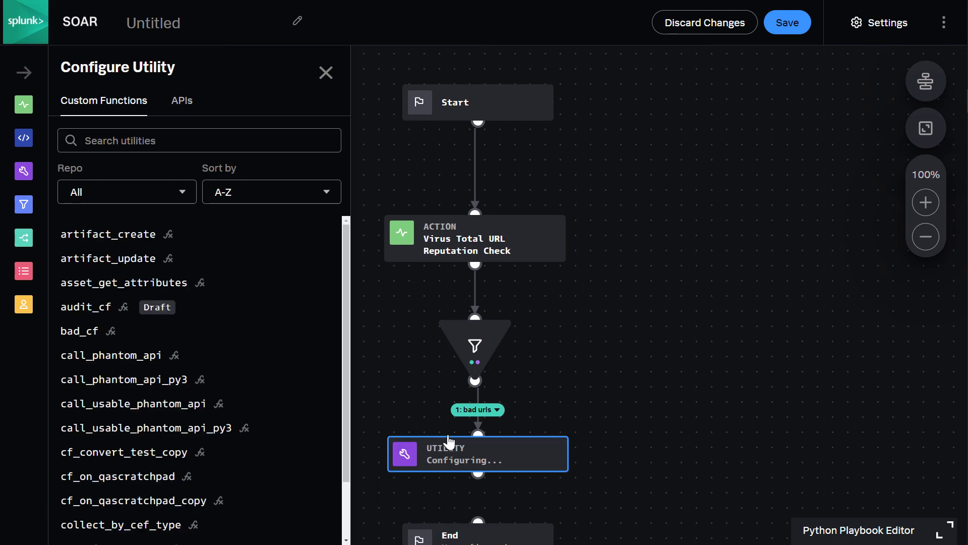
pyautogui.click(178, 102)
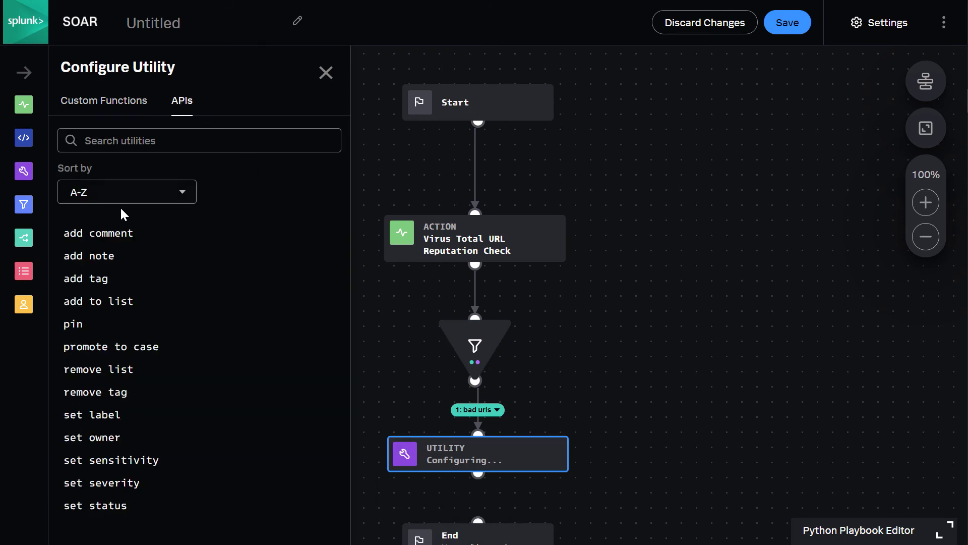
pyautogui.click(120, 236)
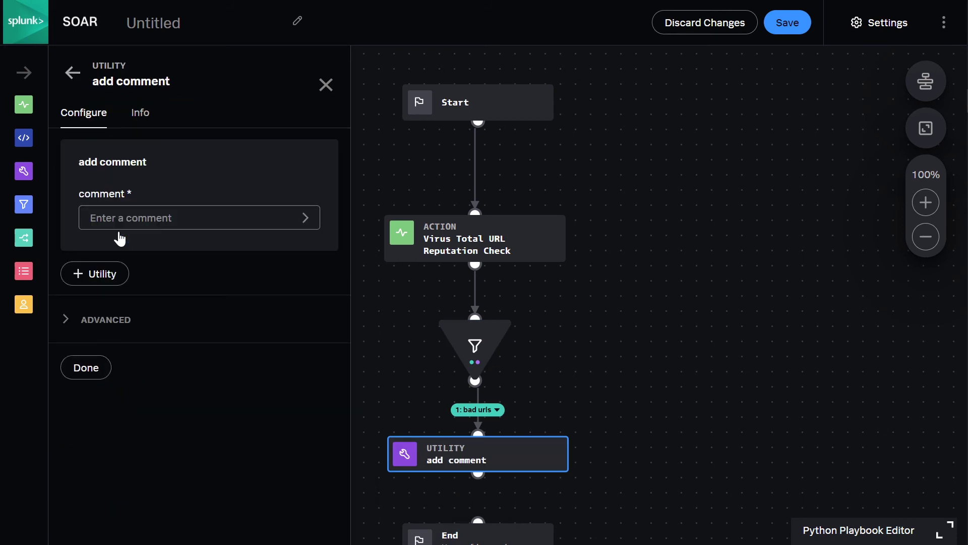
# Set the comment to 'Malicious URLs were found!' and drag its output toward End.
pyautogui.click(130, 220)
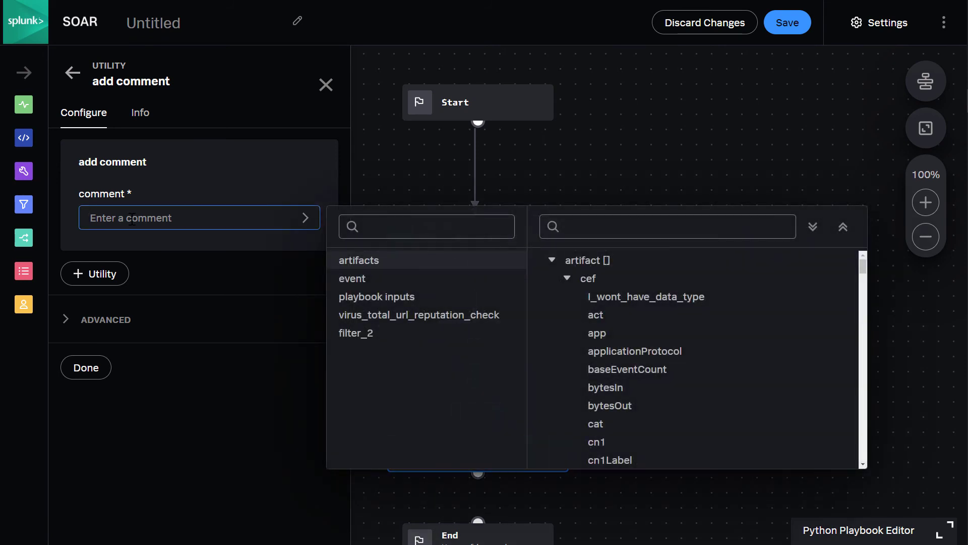
pyautogui.write('Malicious URS')
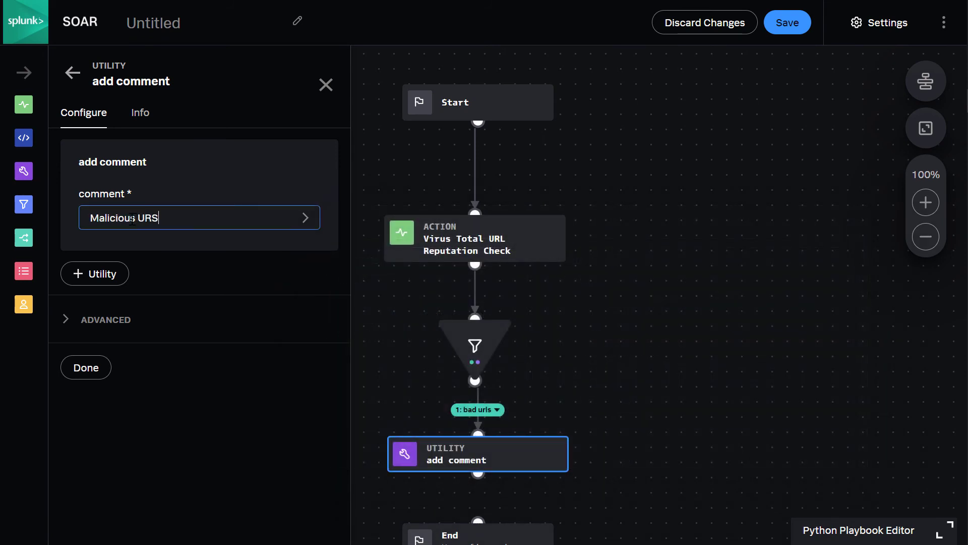
pyautogui.press('BackSpace')
pyautogui.write('Ls were found!')
pyautogui.scroll(-1, 502, 484)
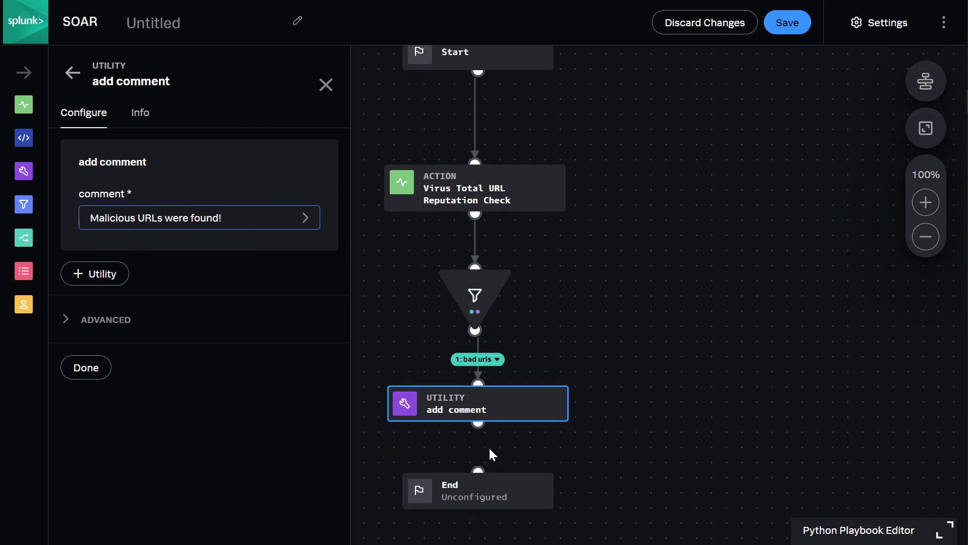
pyautogui.moveTo(478, 424); pyautogui.dragTo(478, 486)
# Link the add comment step to End and add a blank playbook output, ready for naming.
pyautogui.click(479, 497)
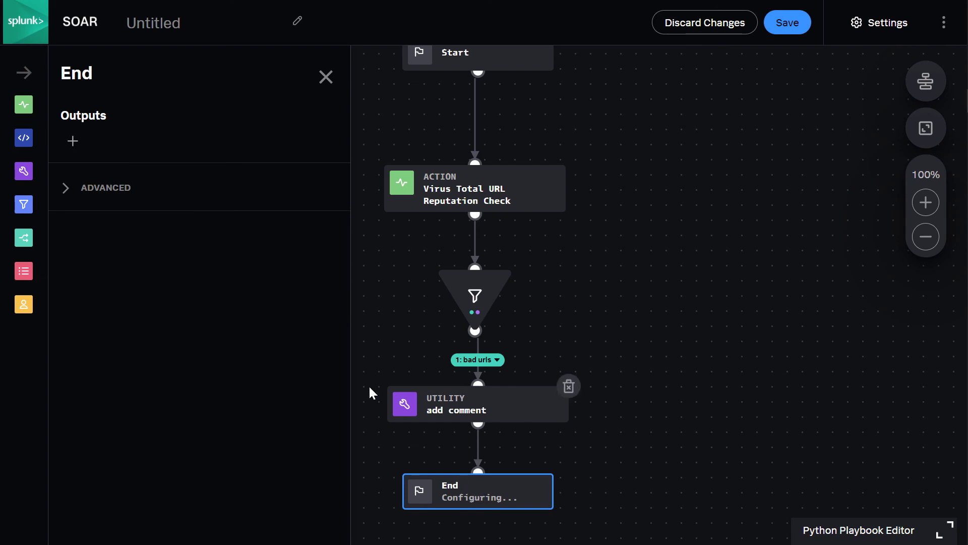
pyautogui.click(73, 143)
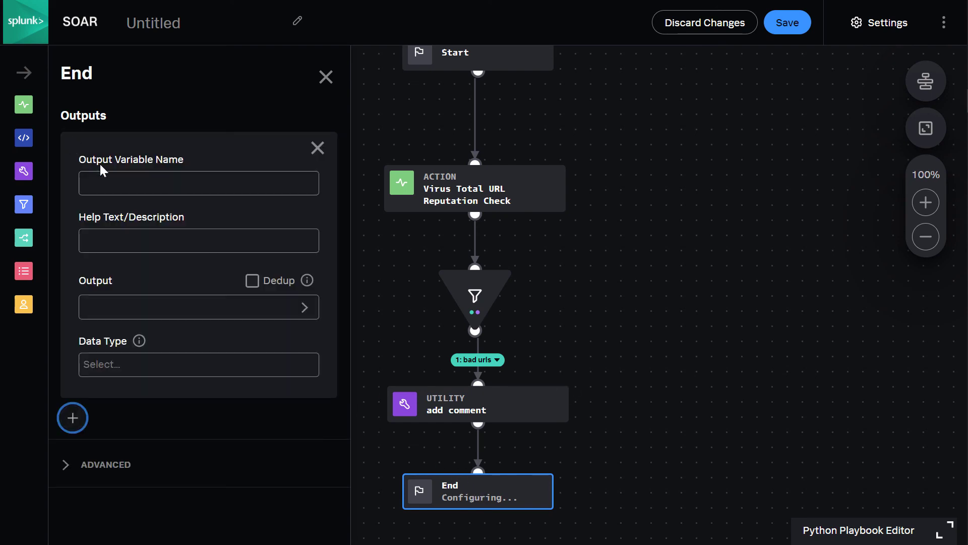
pyautogui.click(119, 182)
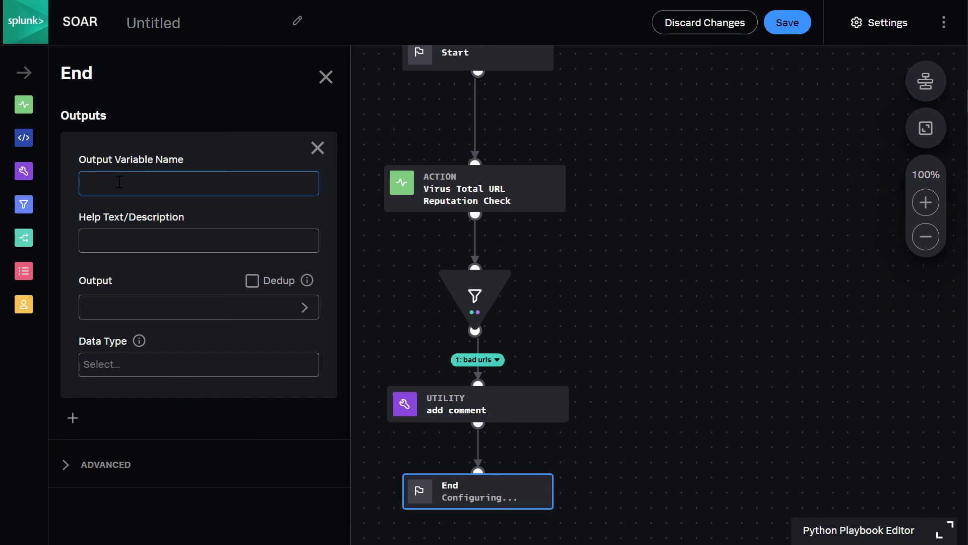